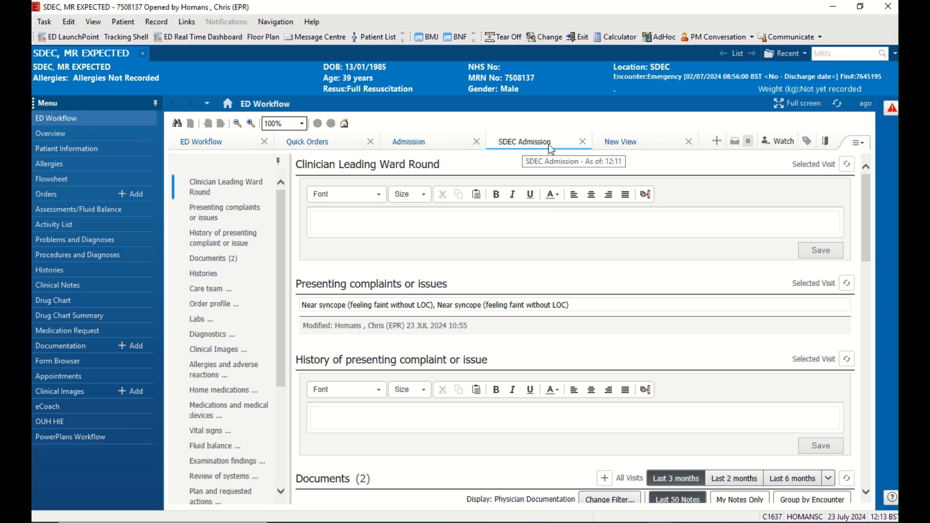
Move the SDEC Admission view to first place among the workflow views and go to its Care team section
{"action": "left_click_drag", "start_coordinate": [551, 144], "coordinate": [236, 153]}
{"action": "left_click_drag", "start_coordinate": [290, 143], "coordinate": [187, 143]}
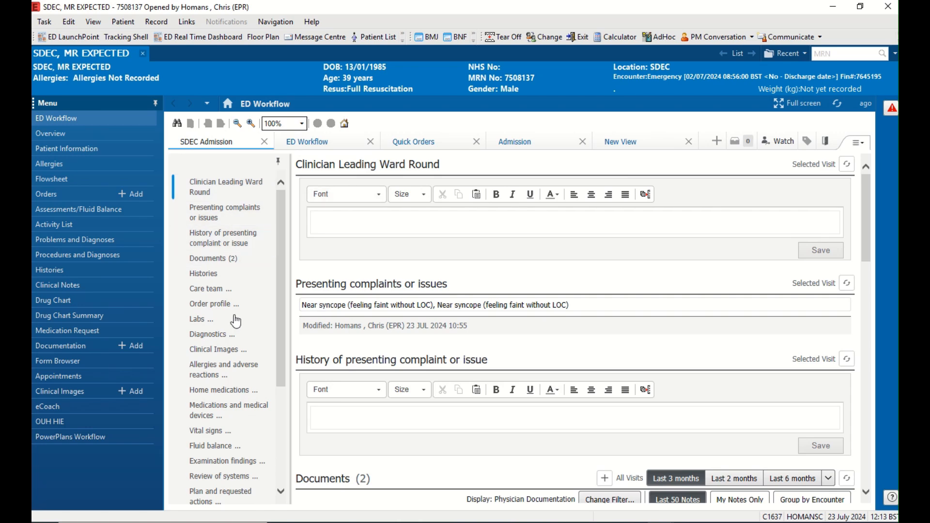
{"action": "mouse_move", "coordinate": [207, 299]}
{"action": "left_mouse_down"}
{"action": "mouse_move", "coordinate": [207, 269]}
{"action": "mouse_move", "coordinate": [207, 308]}
{"action": "left_mouse_up"}
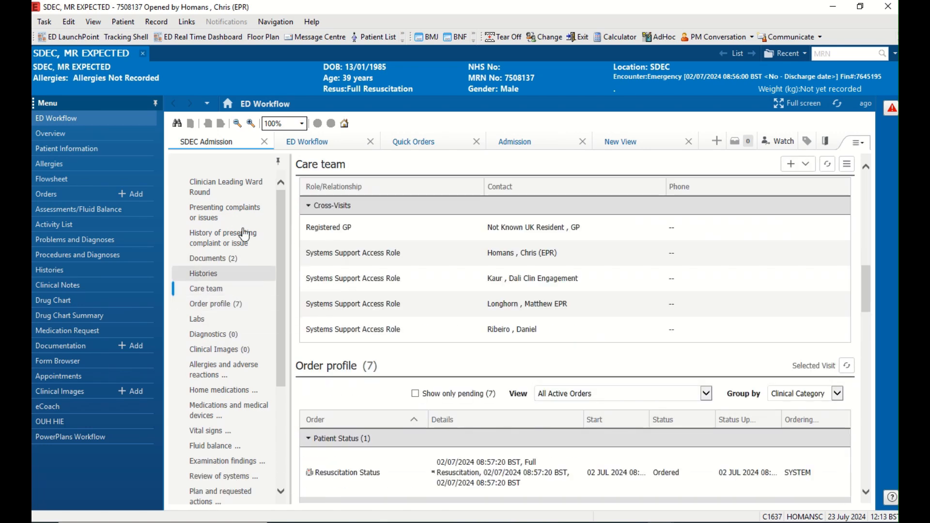
Add the Microbiology component to the SDEC Admission view
{"action": "left_click", "coordinate": [859, 145]}
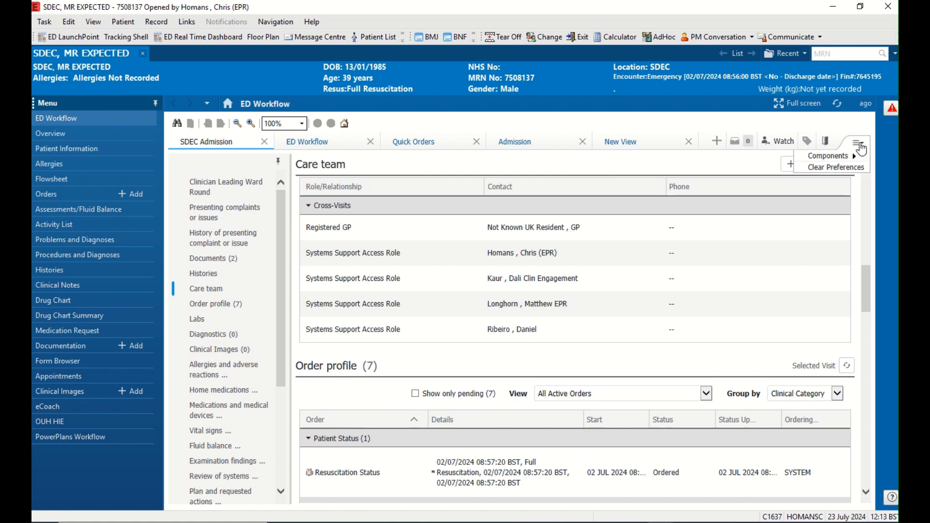
{"action": "mouse_move", "coordinate": [846, 156]}
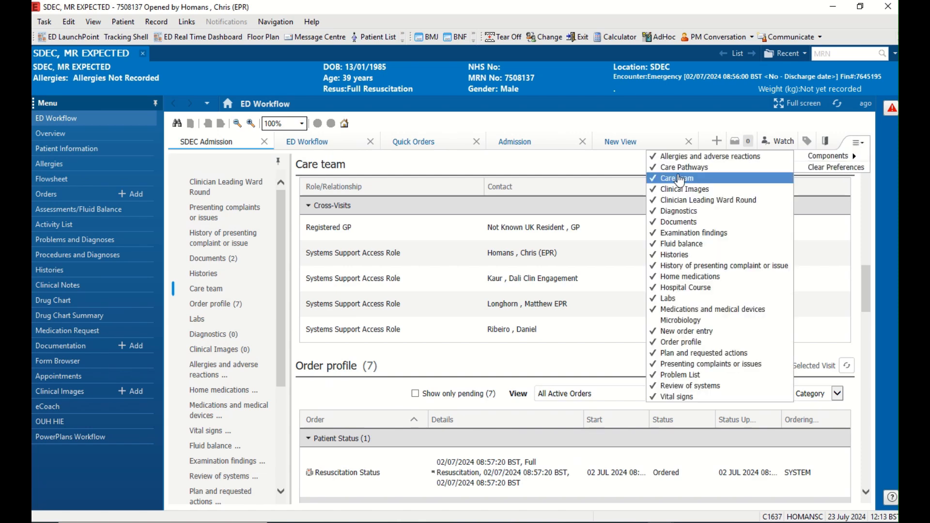
{"action": "left_click", "coordinate": [859, 142]}
{"action": "mouse_move", "coordinate": [839, 158]}
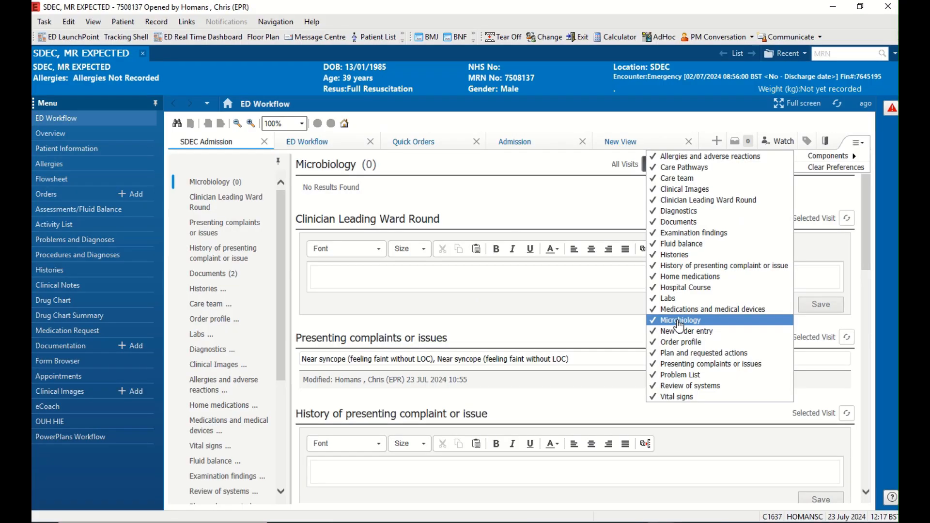
{"action": "left_click", "coordinate": [652, 321]}
{"action": "left_click", "coordinate": [655, 320]}
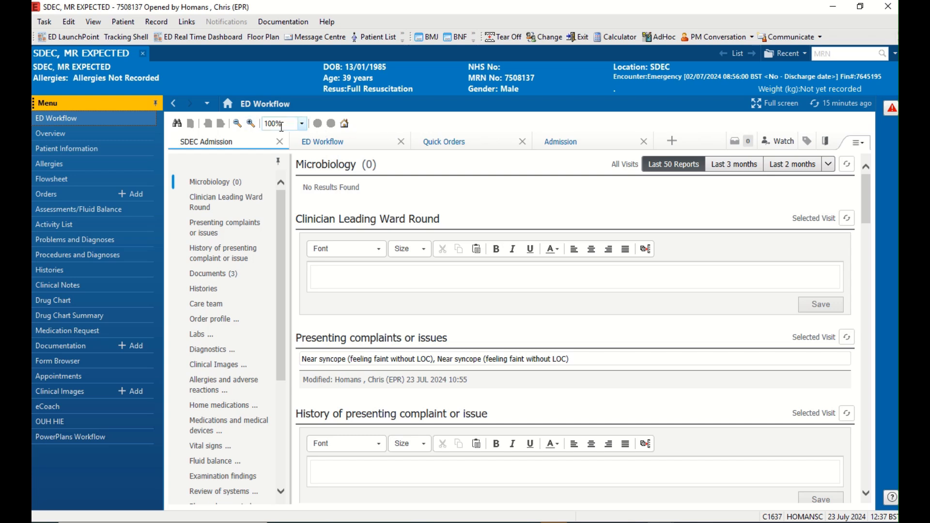
Set the page zoom to 75% and place Clinician Leading Ward Round and History of presenting complaint or issue in the contextual view
{"action": "left_click", "coordinate": [302, 124]}
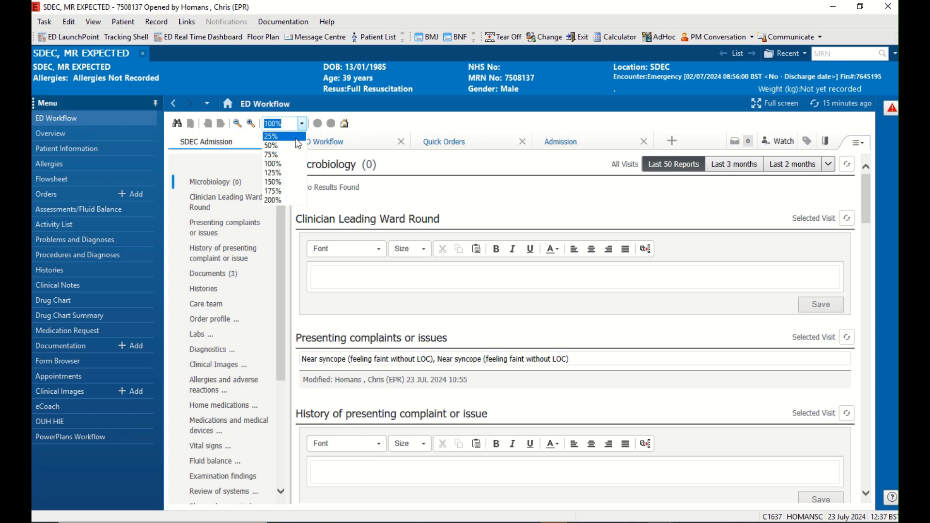
{"action": "left_click", "coordinate": [288, 155]}
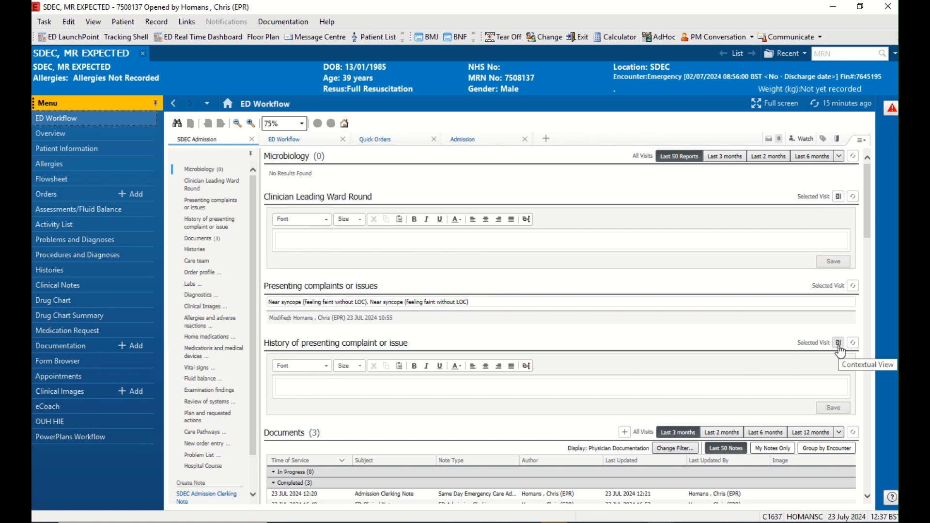
{"action": "left_click", "coordinate": [839, 197]}
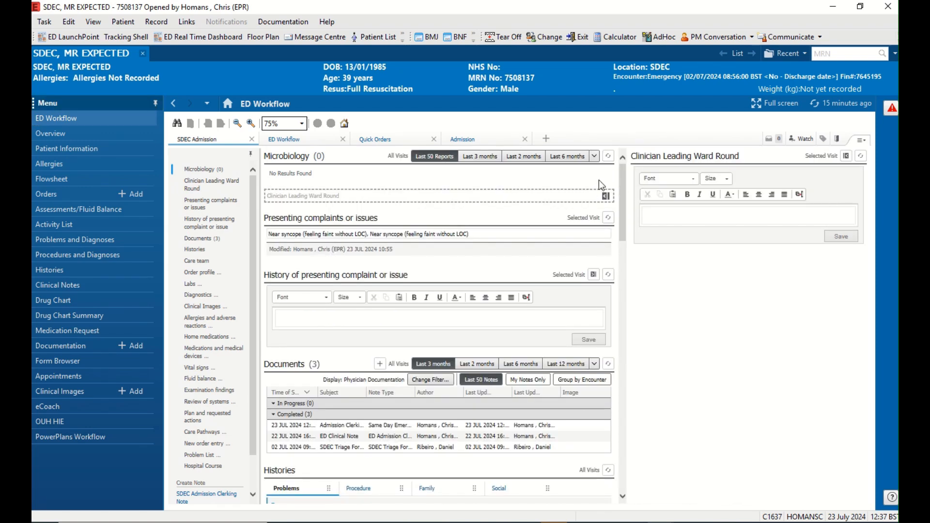
{"action": "left_click", "coordinate": [845, 156]}
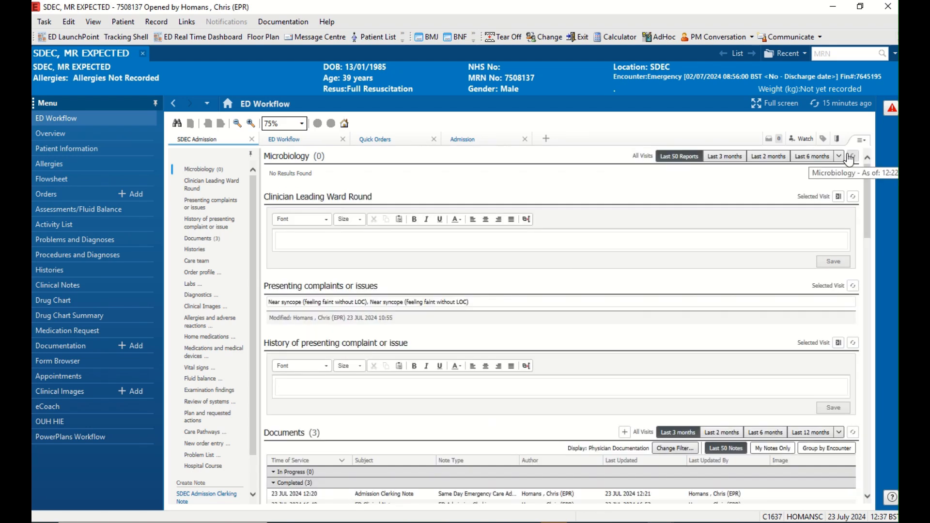
{"action": "left_click", "coordinate": [838, 197]}
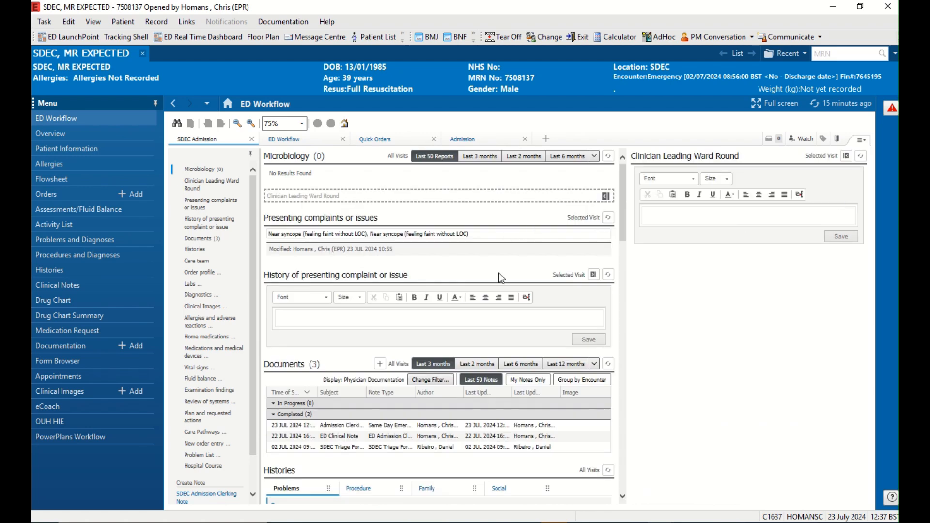
{"action": "left_click", "coordinate": [593, 275]}
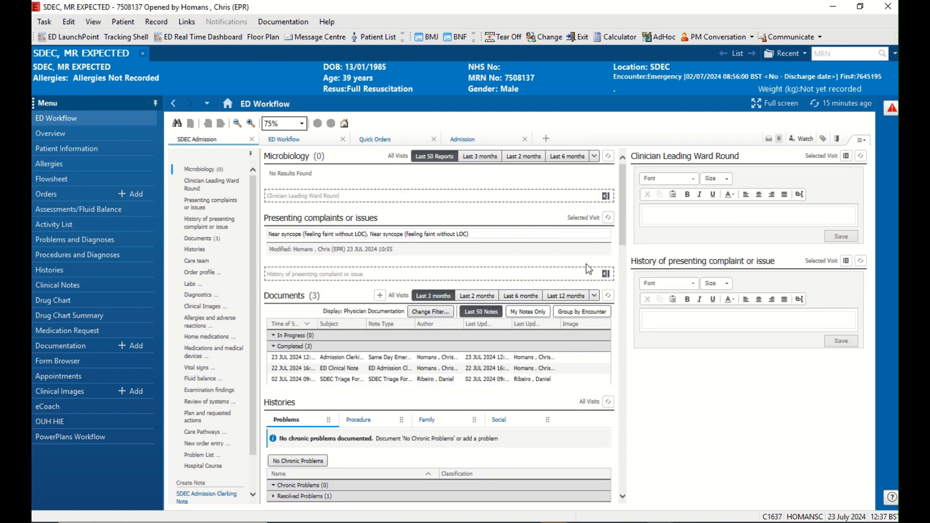
Place the Examination findings and Review of systems components in the contextual view as well
{"action": "scroll", "coordinate": [512, 201], "scroll_direction": "down", "scroll_amount": 3}
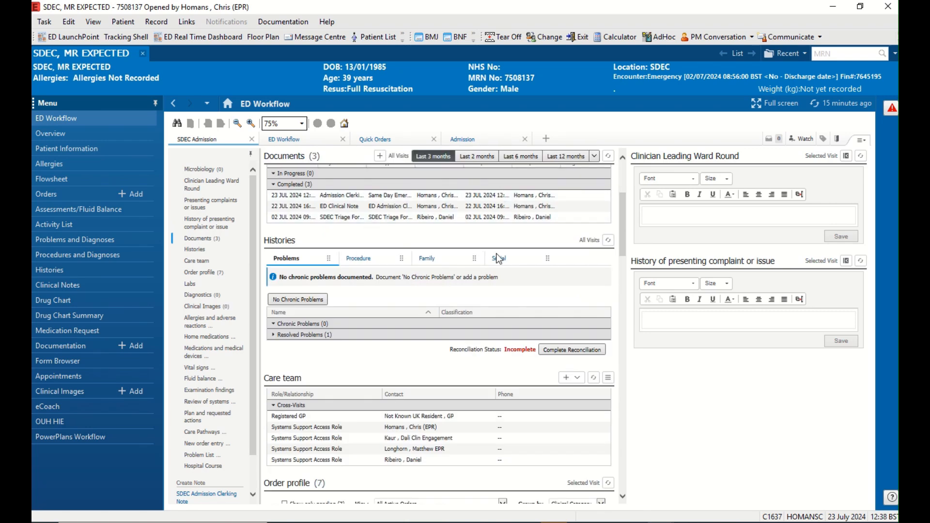
{"action": "scroll", "coordinate": [501, 239], "scroll_direction": "down", "scroll_amount": 2}
{"action": "scroll", "coordinate": [501, 237], "scroll_direction": "down", "scroll_amount": 6}
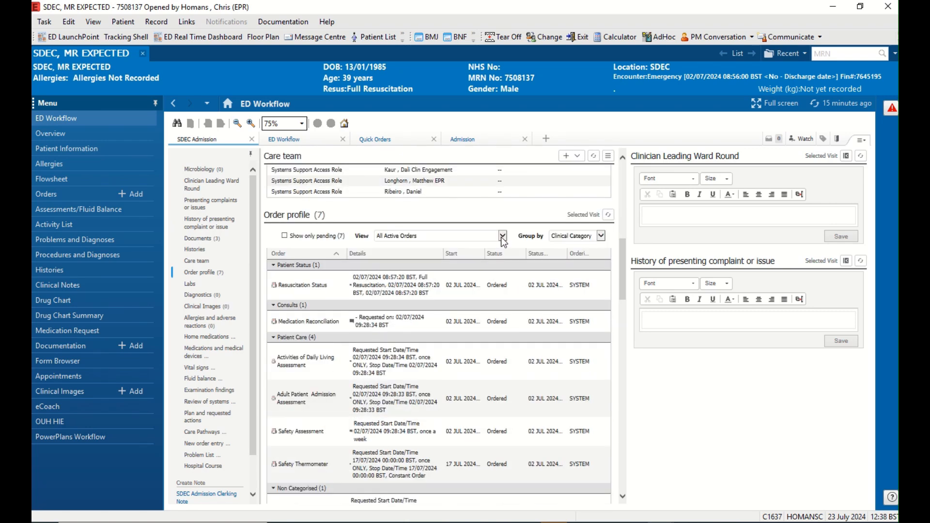
{"action": "scroll", "coordinate": [504, 234], "scroll_direction": "down", "scroll_amount": 5}
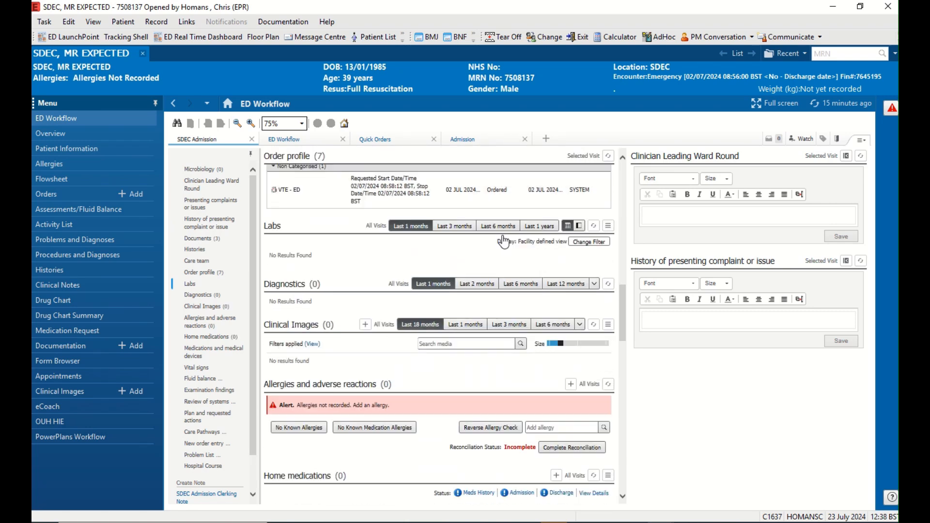
{"action": "scroll", "coordinate": [504, 237], "scroll_direction": "down", "scroll_amount": 4}
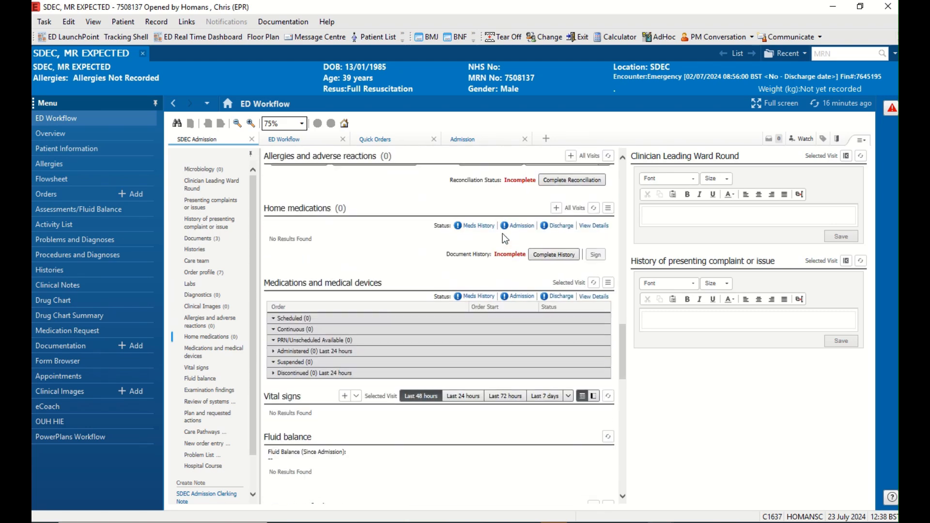
{"action": "scroll", "coordinate": [502, 233], "scroll_direction": "down", "scroll_amount": 1}
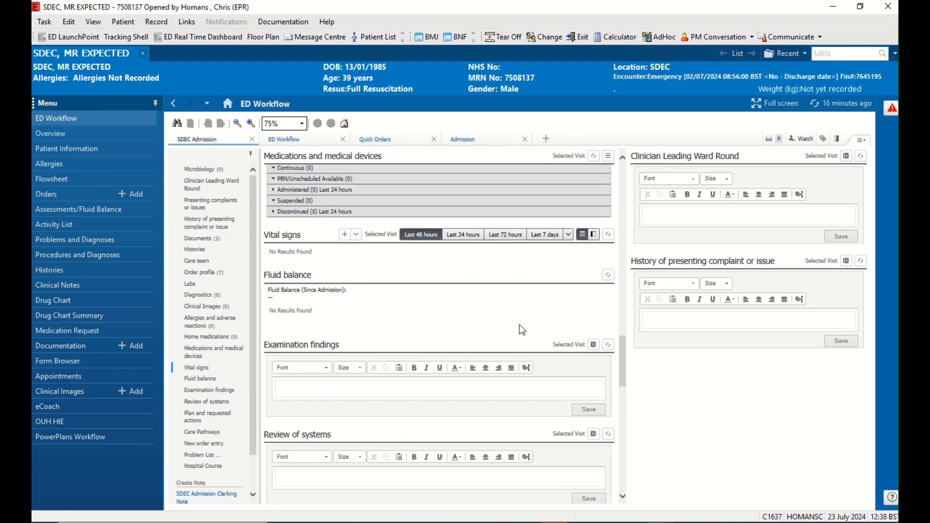
{"action": "left_click", "coordinate": [592, 346]}
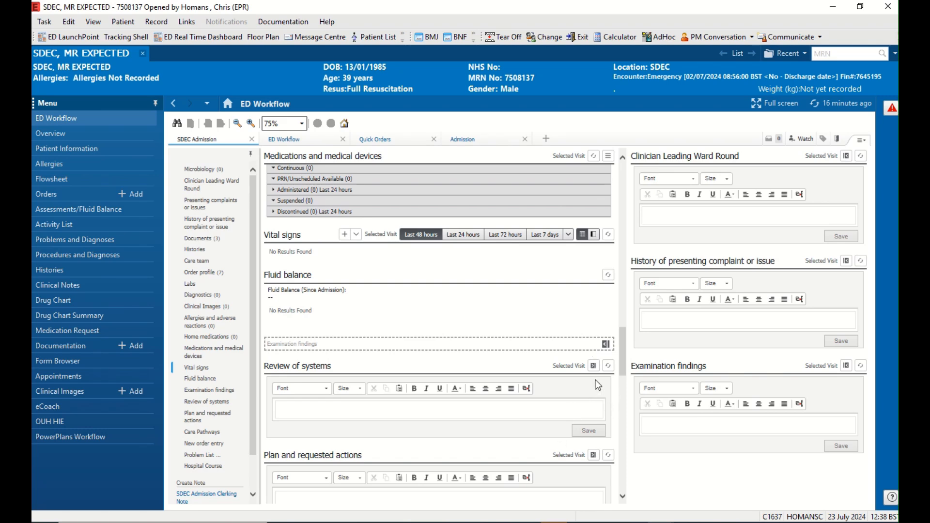
{"action": "left_click", "coordinate": [594, 365]}
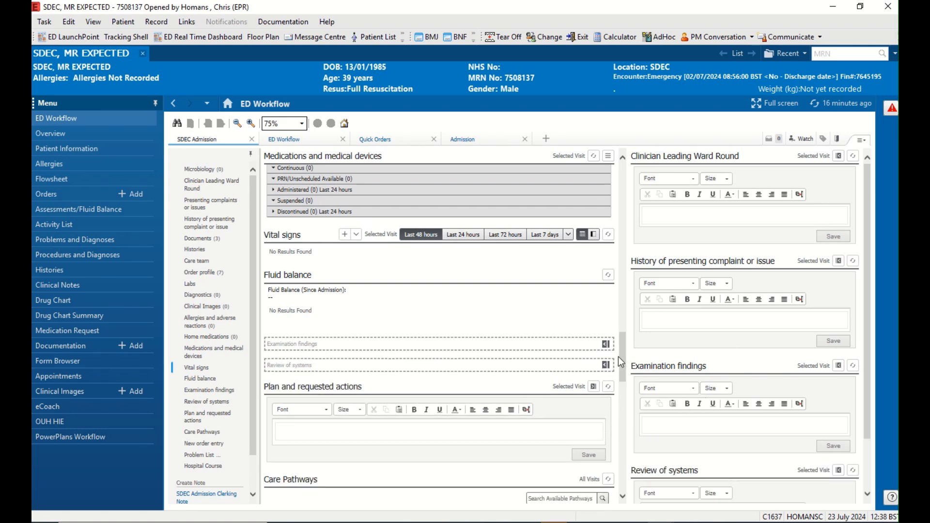
Copy "Near syncope (feeling faint without LOC)" from the SDEC Triage Form into History of presenting complaint or issue, and close the form
{"action": "left_click_drag", "start_coordinate": [620, 356], "coordinate": [606, 197]}
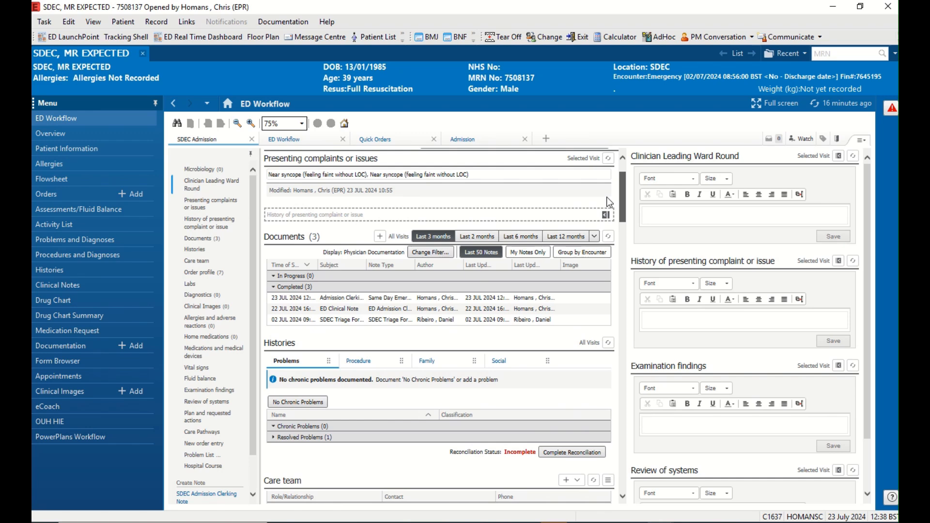
{"action": "left_click", "coordinate": [330, 321]}
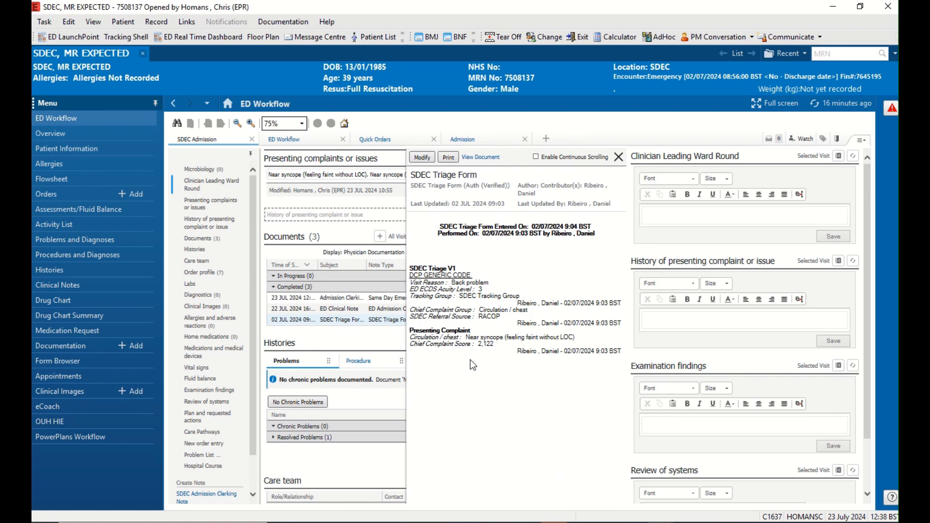
{"action": "left_click_drag", "start_coordinate": [467, 336], "coordinate": [579, 336]}
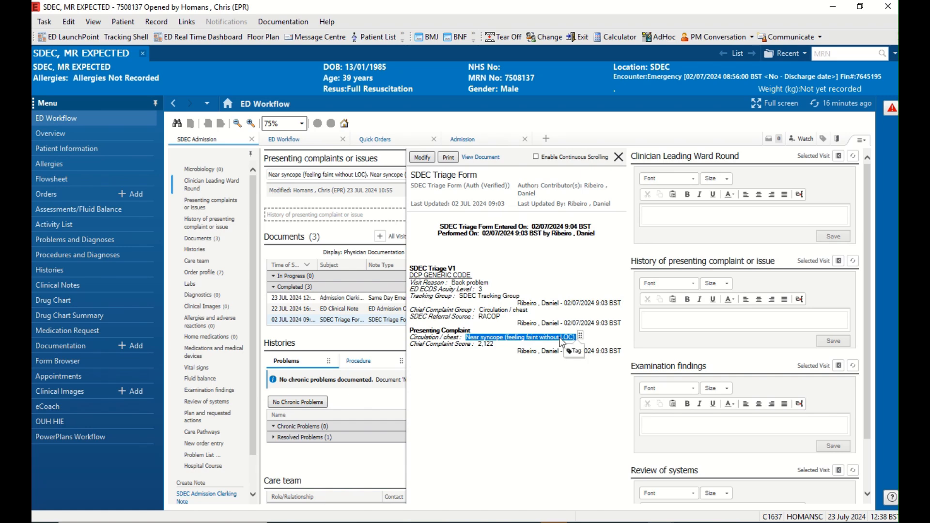
{"action": "left_click_drag", "start_coordinate": [562, 342], "coordinate": [646, 321]}
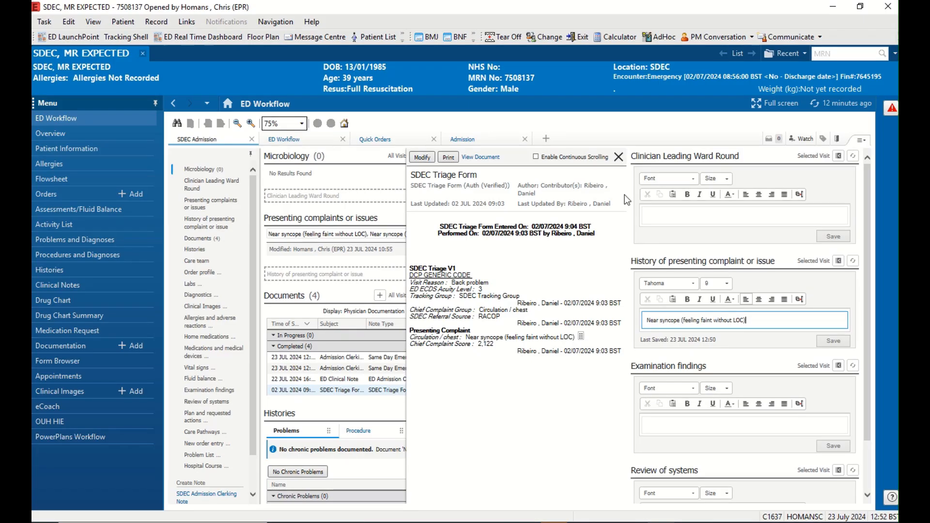
{"action": "left_click", "coordinate": [619, 157]}
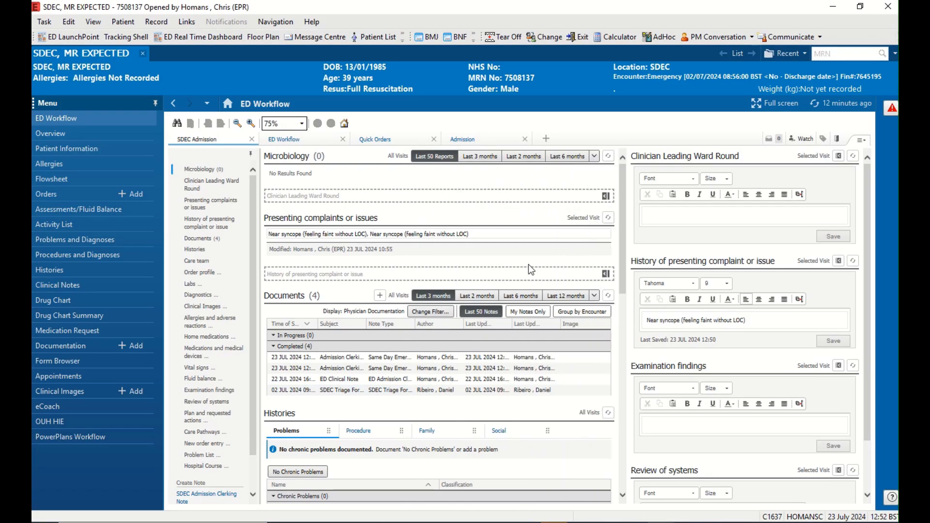
Create an SDEC Admission Clerking Note from the workflow and sign it as type Same Day Emergency Care Adm. Clerking
{"action": "left_click_drag", "start_coordinate": [622, 252], "coordinate": [622, 267]}
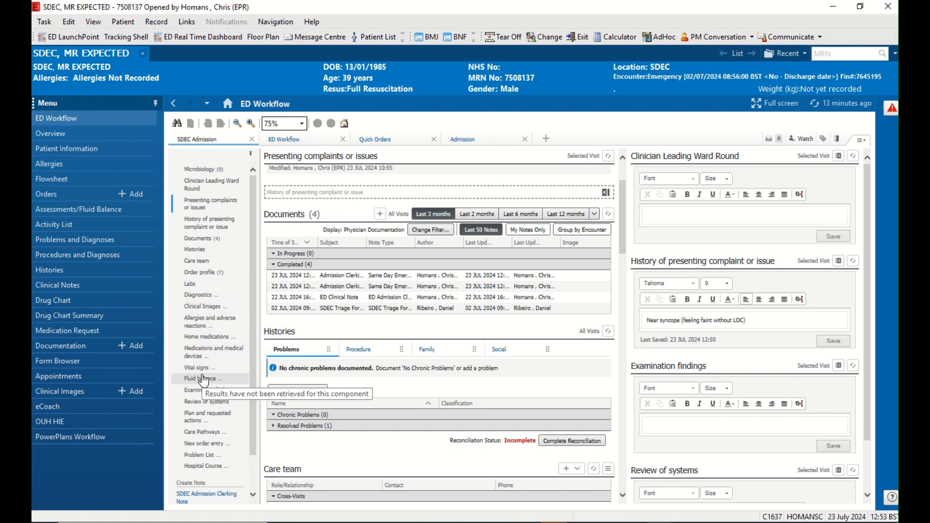
{"action": "left_click_drag", "start_coordinate": [254, 362], "coordinate": [257, 398]}
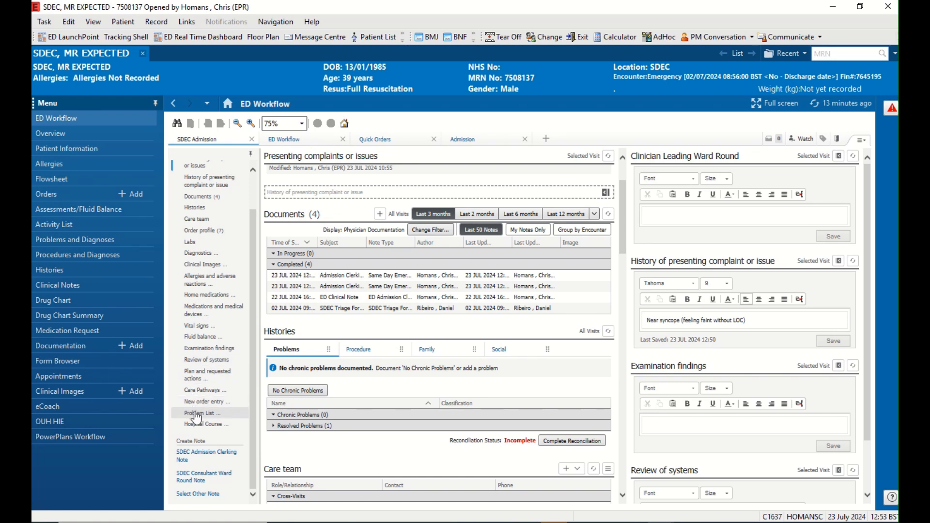
{"action": "left_click", "coordinate": [197, 464]}
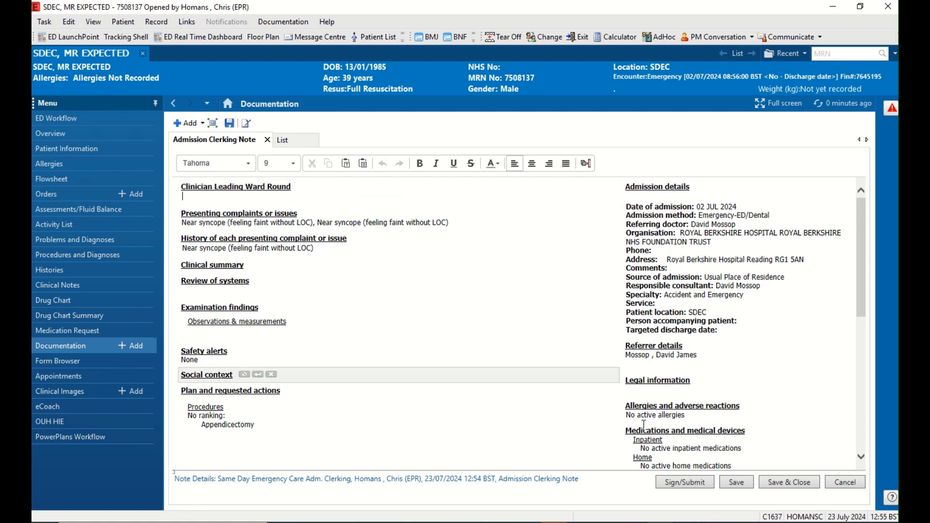
{"action": "left_click", "coordinate": [687, 485]}
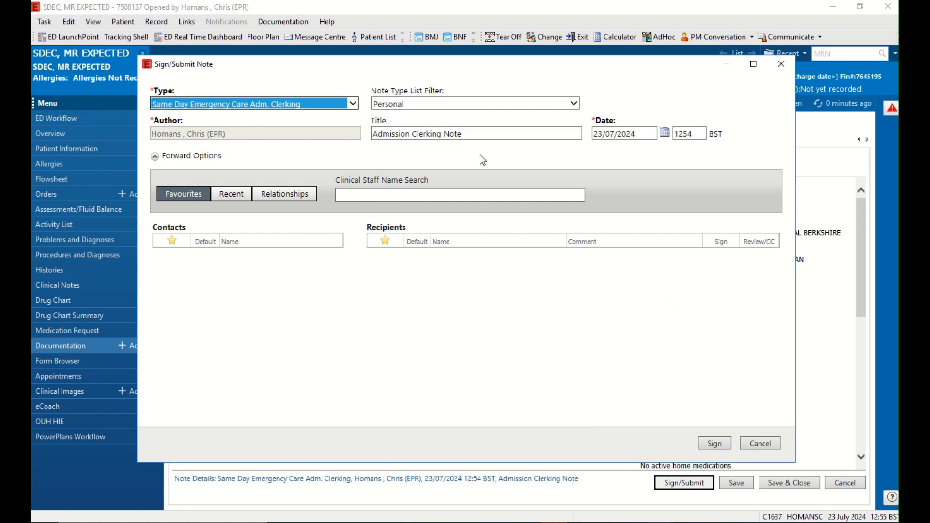
{"action": "left_click", "coordinate": [712, 444]}
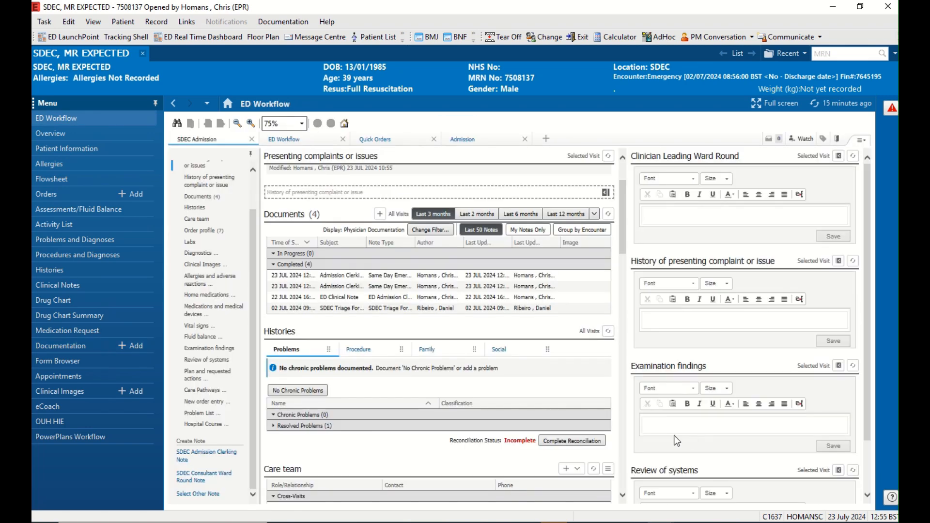
Check the patient's notes in the Documentation list and return to the ED Workflow
{"action": "left_click", "coordinate": [69, 347]}
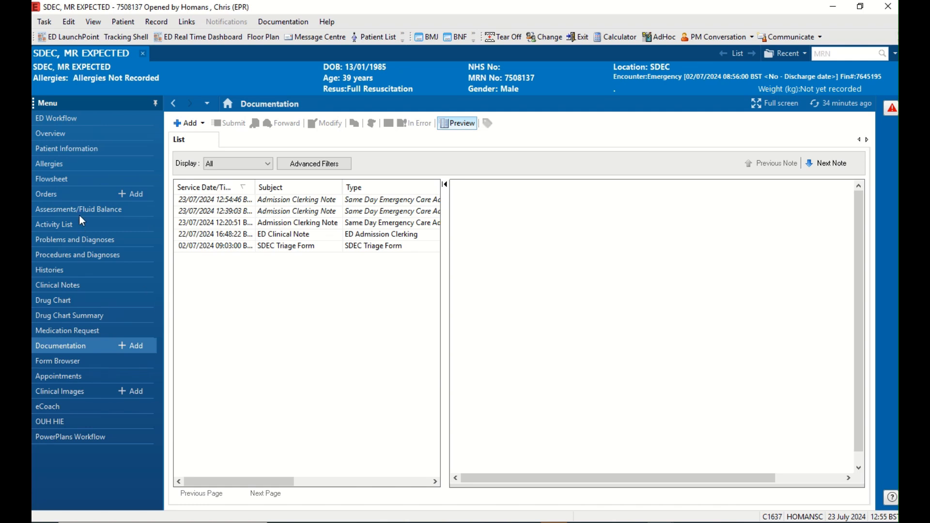
{"action": "left_click", "coordinate": [83, 117]}
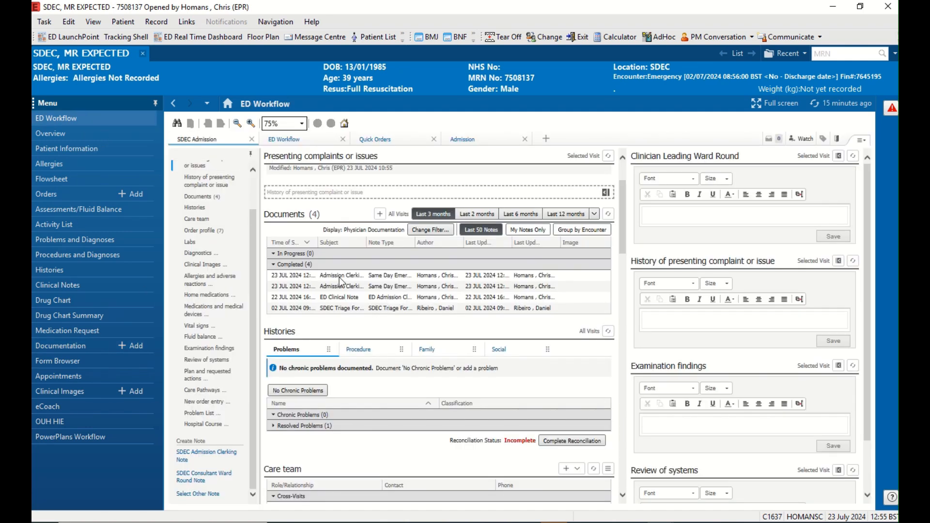